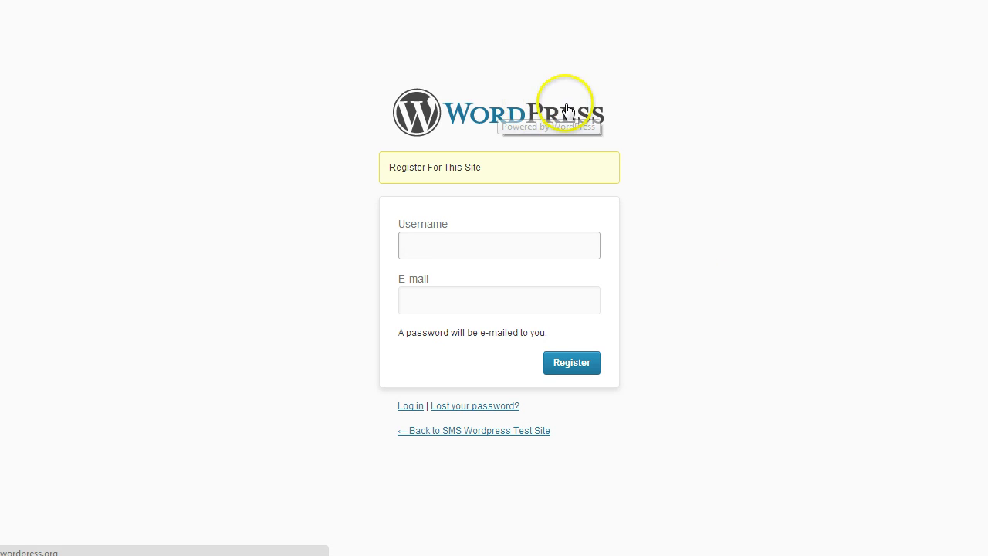
- Begin entering the new account's username on the Register For This Site form
click(457, 250)
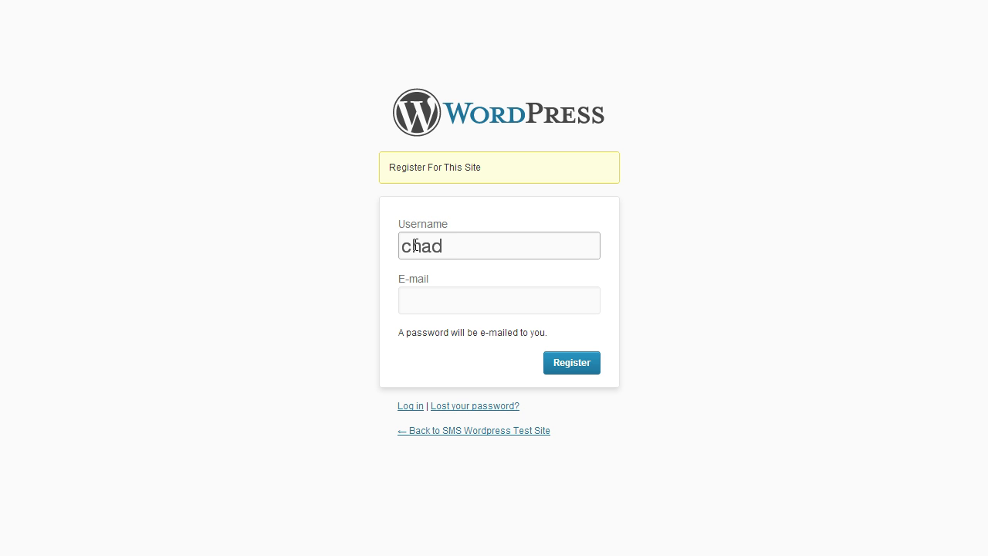
- Fill in the new account's e-mail address and submit the registration
key(Tab)
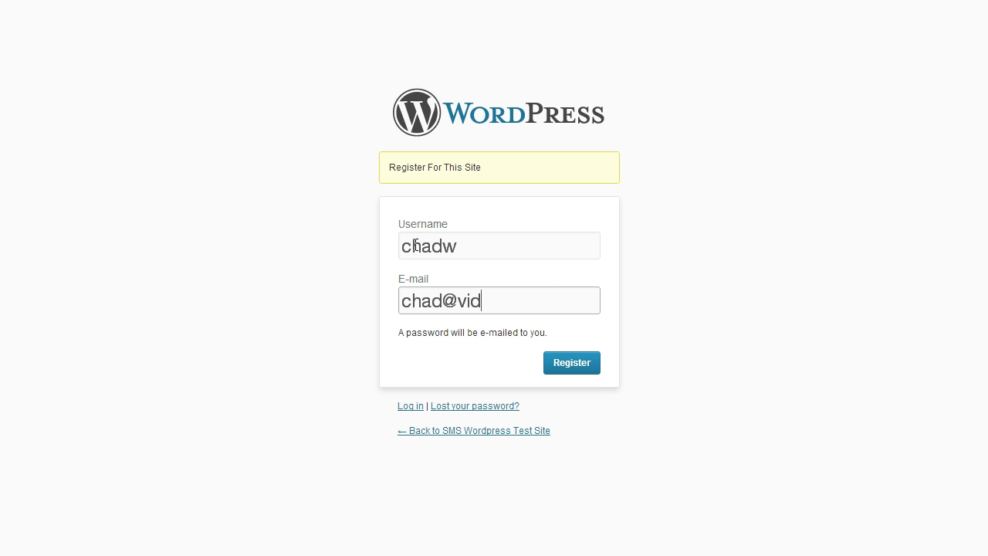
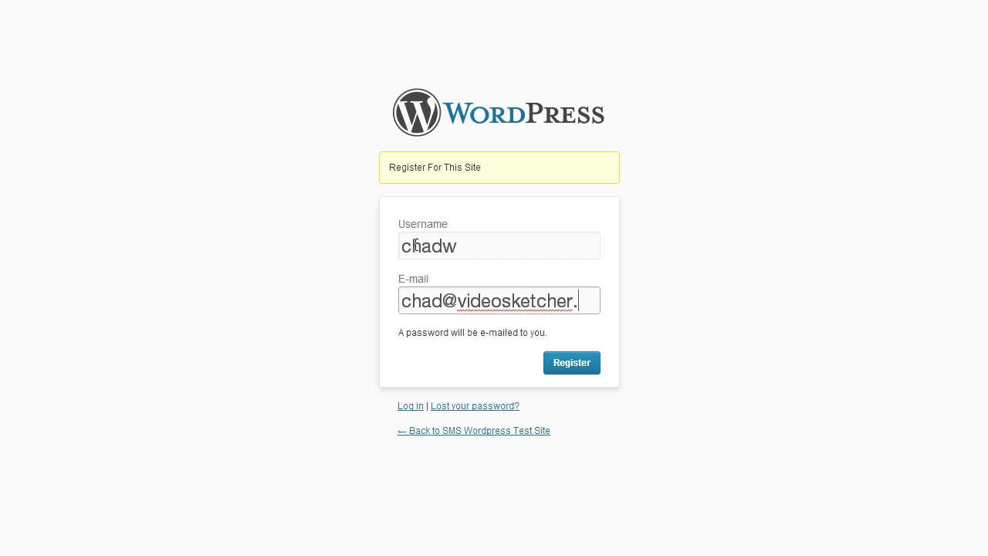
click(561, 357)
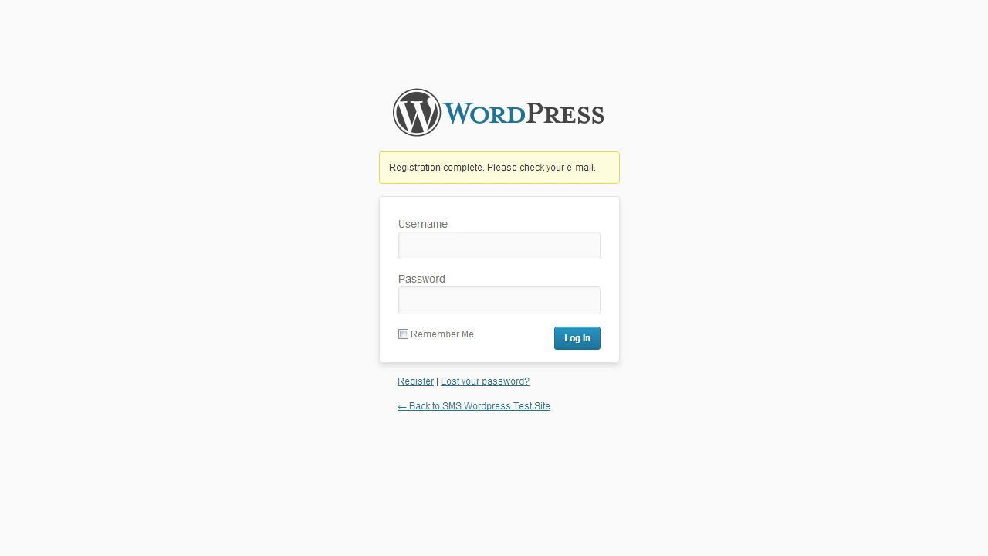
key(alt+Tab)
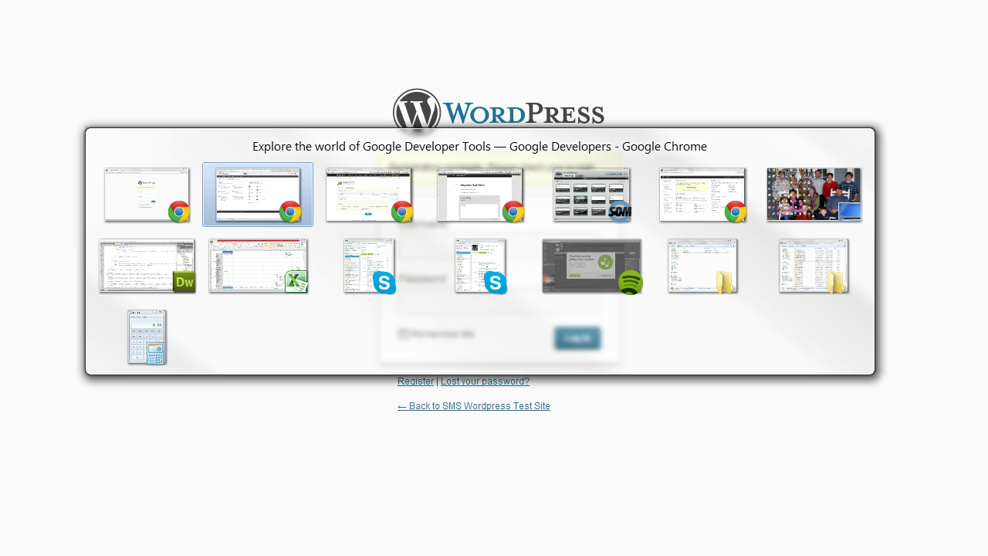
key(alt+Tab)
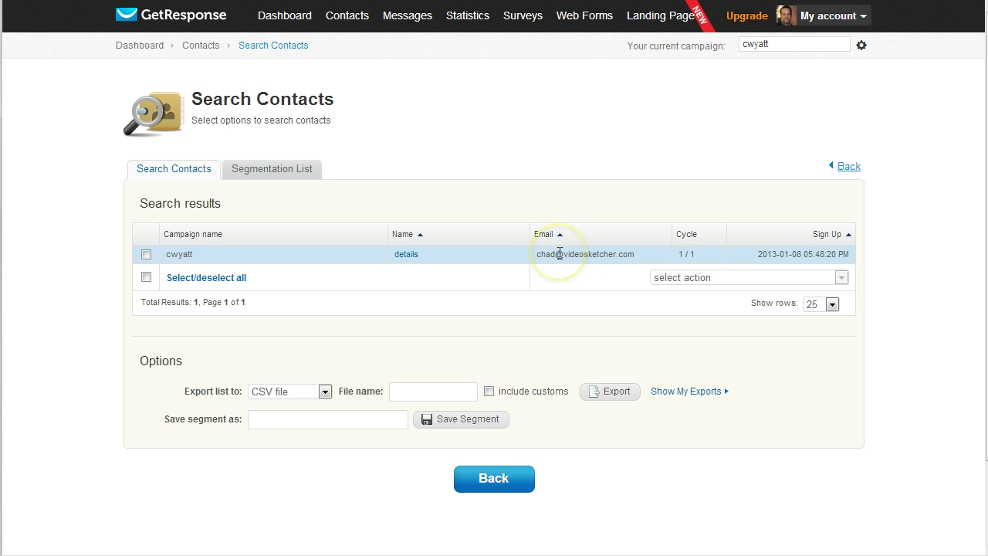
key(alt+Tab)
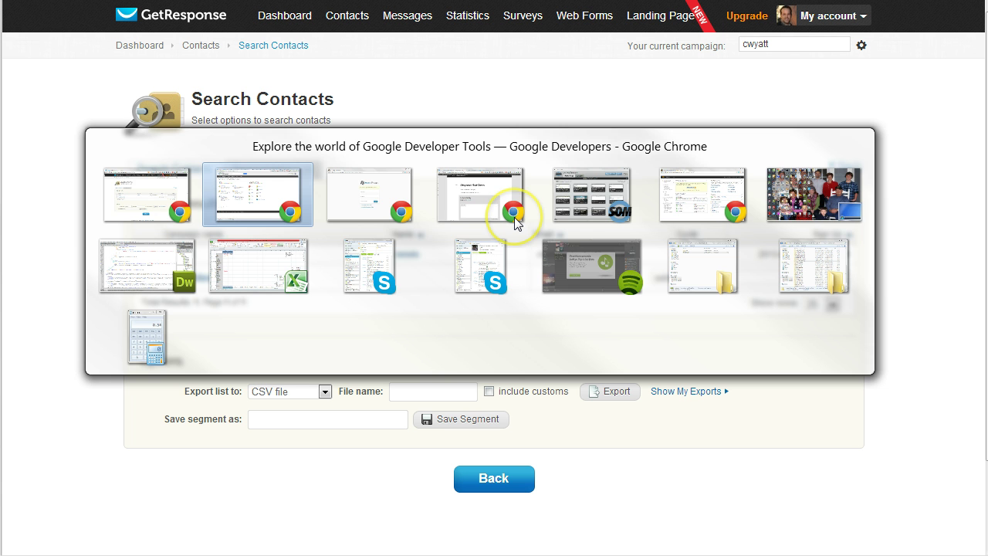
key(alt+Tab)
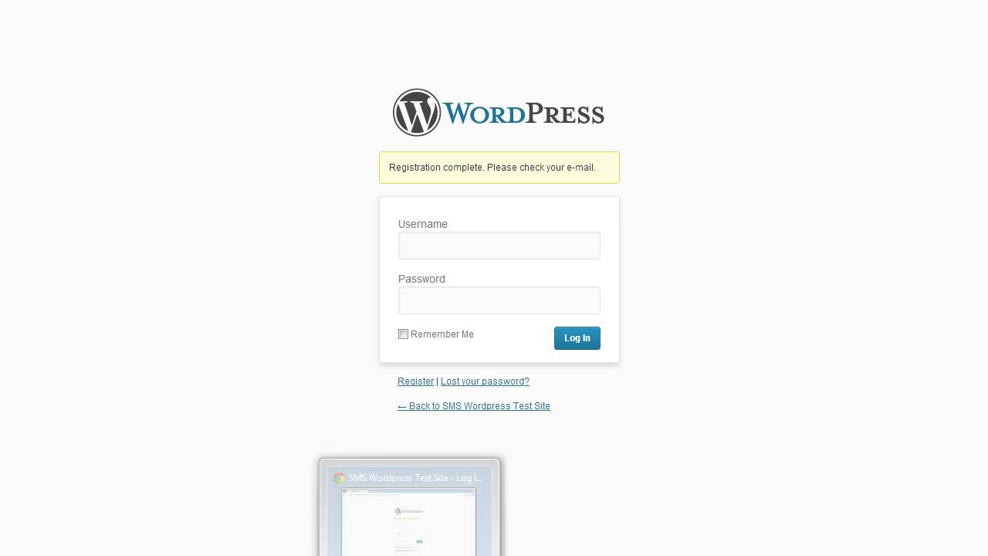
mouse_move(266, 555)
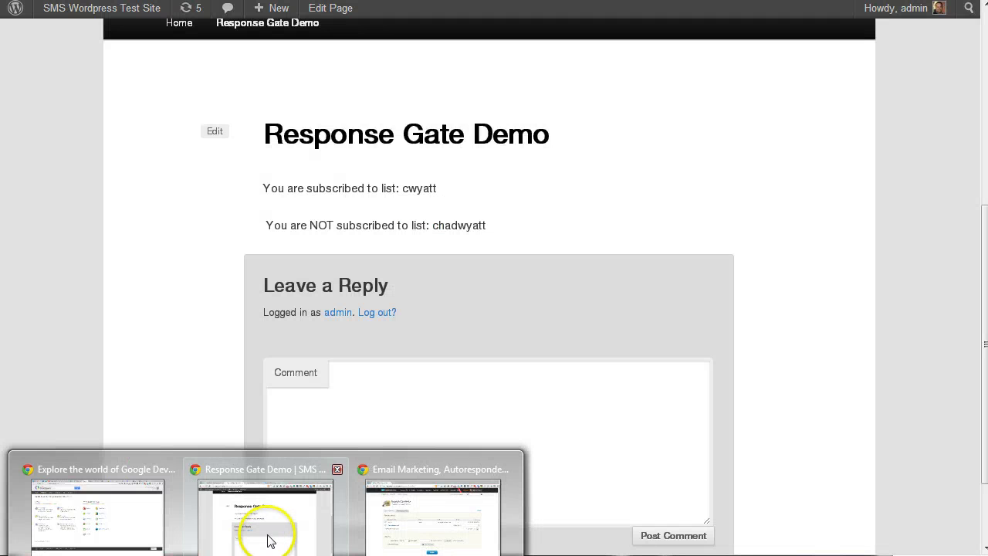
mouse_move(390, 527)
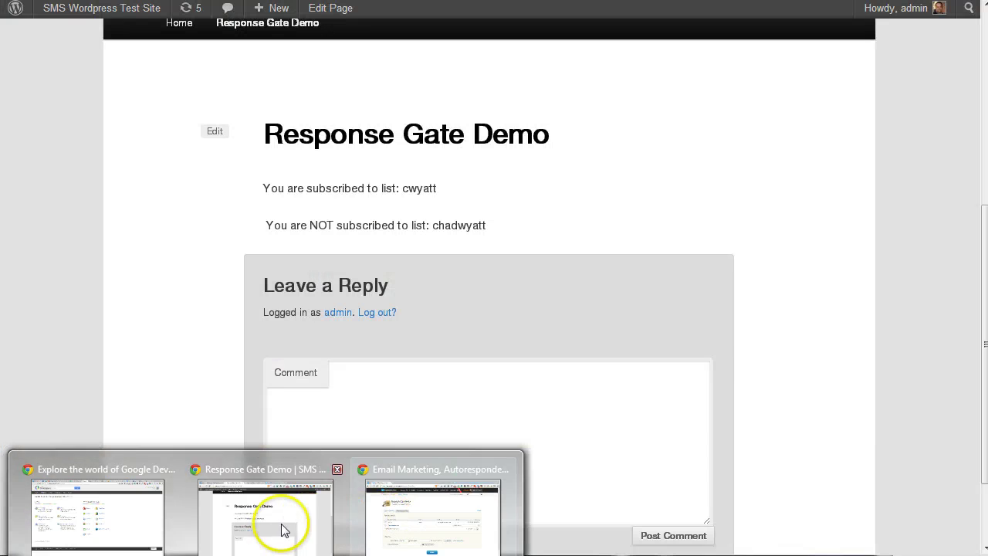
click(272, 521)
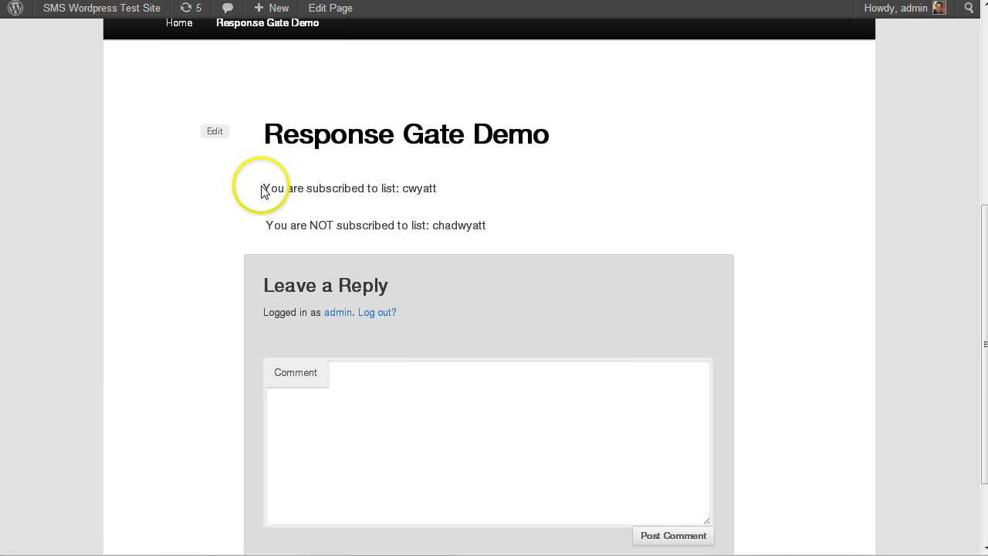
drag(263, 189, 441, 188)
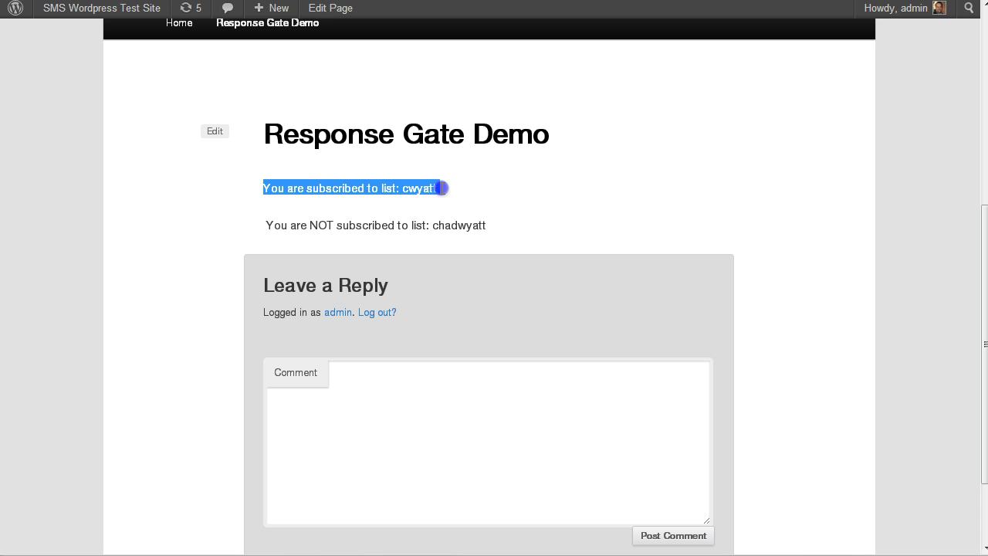
click(463, 217)
drag(333, 230, 239, 224)
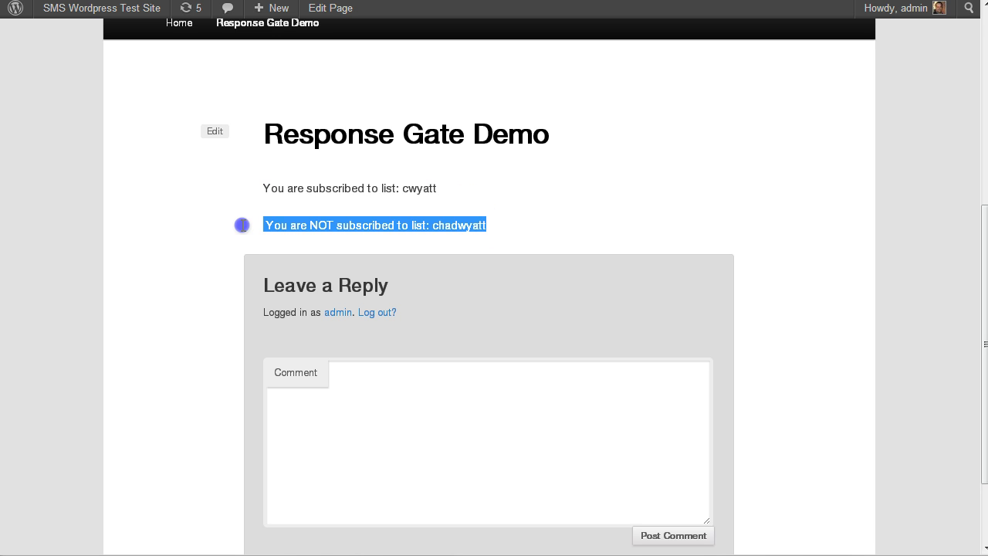
click(267, 191)
drag(264, 189, 434, 189)
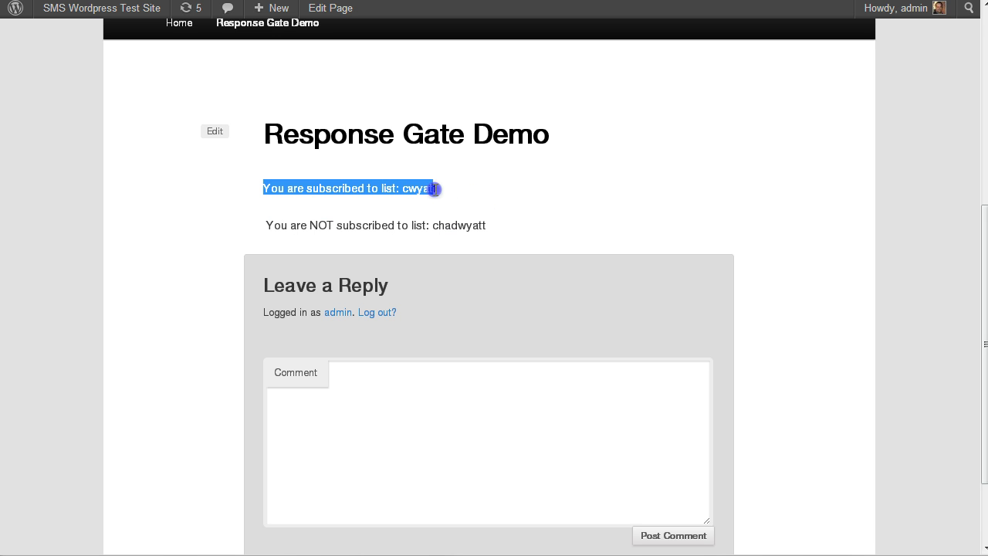
double_click(419, 187)
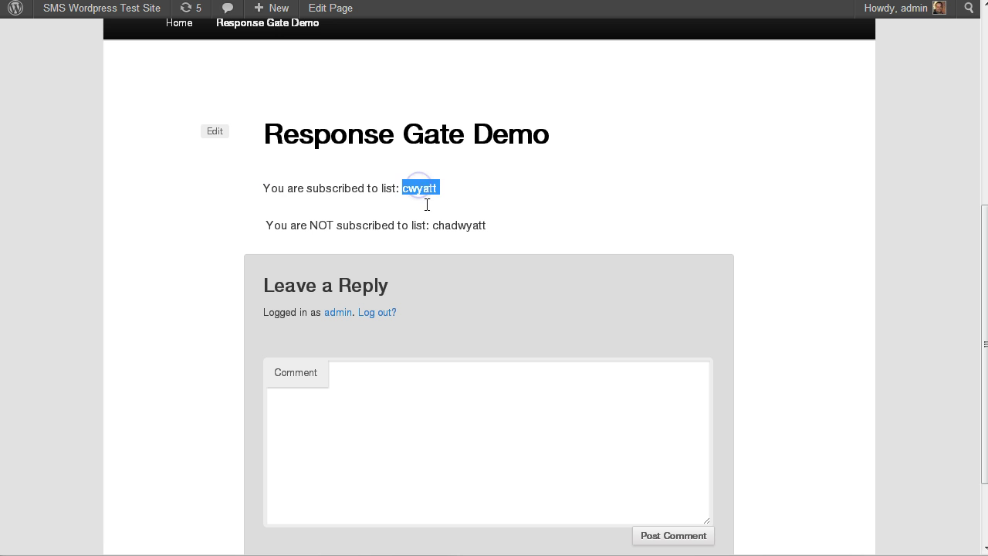
click(417, 192)
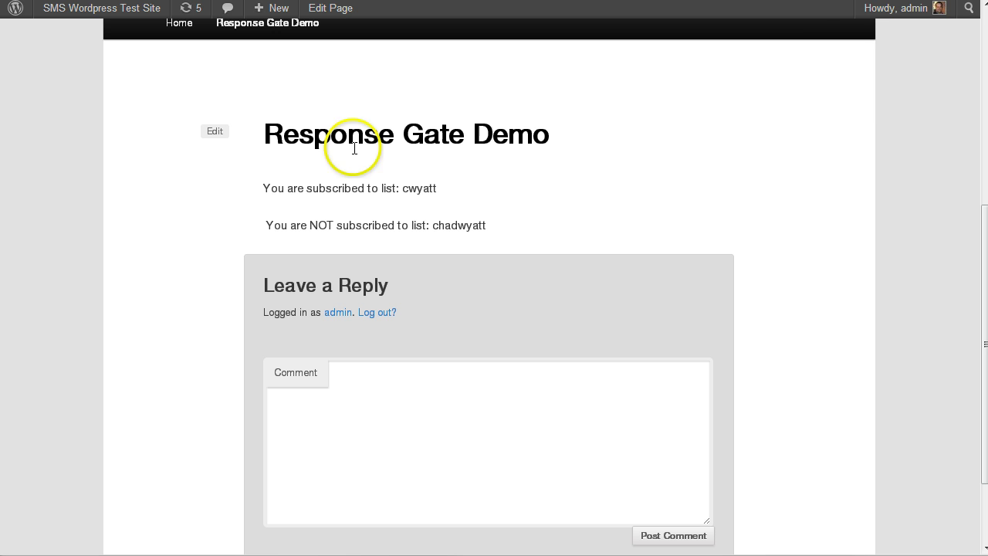
mouse_move(904, 10)
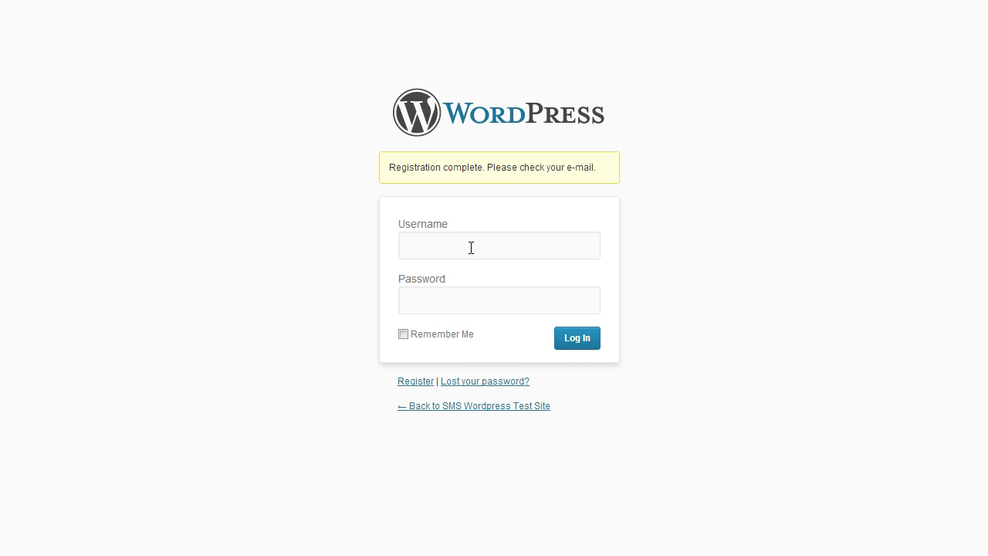
- Log in with the new username and pasted password, skip saving it, and open the site front page
click(471, 247)
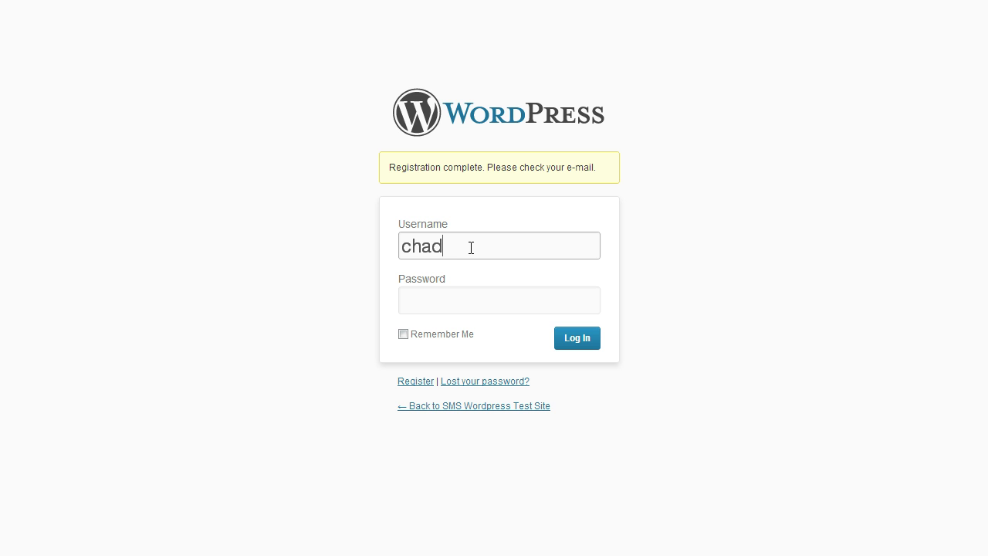
key(Tab)
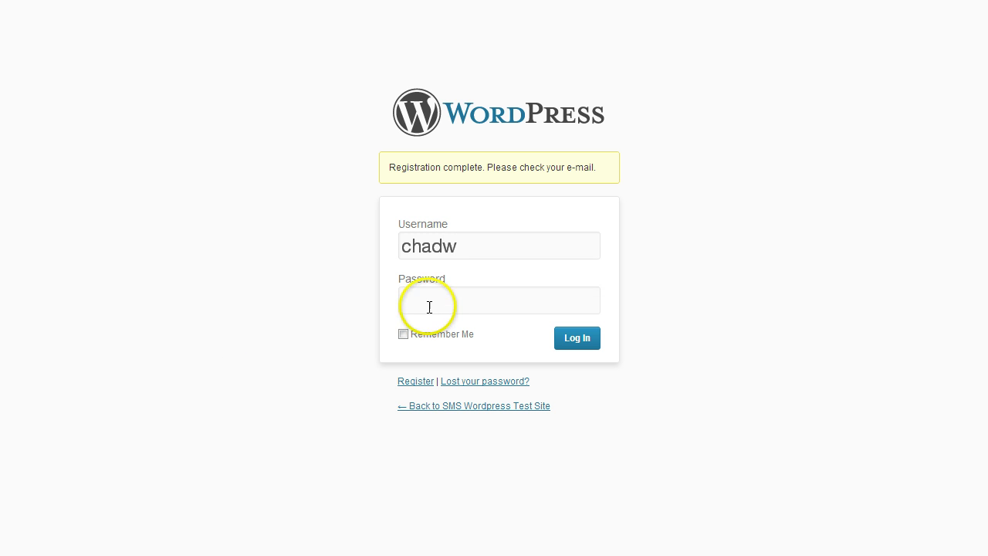
key(ctrl+v)
click(584, 340)
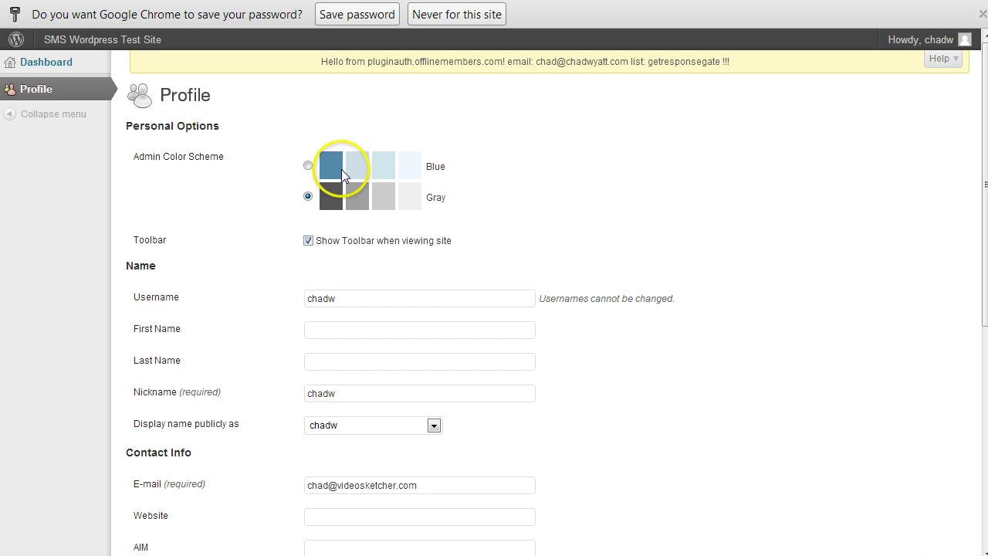
click(384, 14)
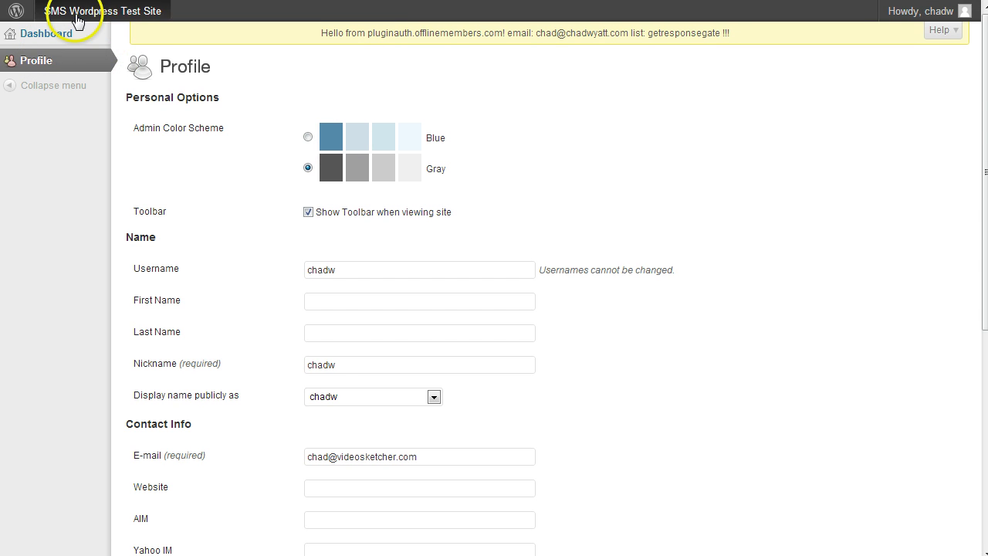
click(77, 12)
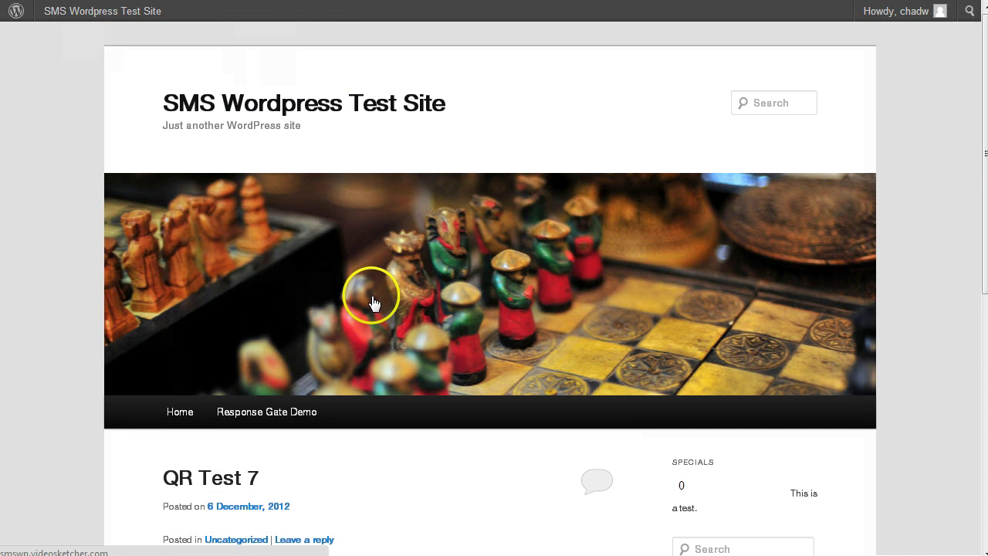
- Open Response Gate Demo and highlight the cwyatt subscribed and chadwyatt NOT subscribed messages
scroll(280, 292, down, 2)
click(267, 258)
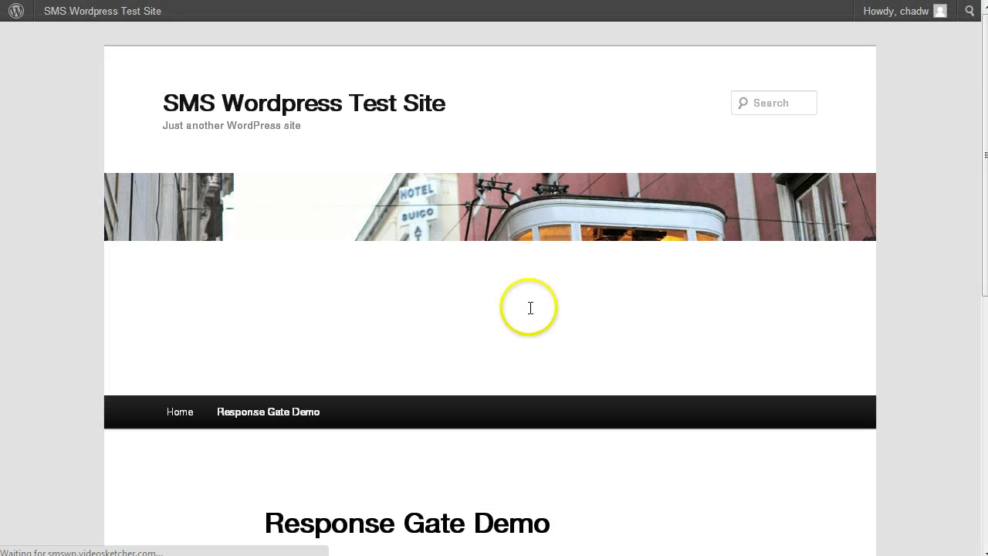
scroll(459, 324, down, 3)
scroll(459, 325, down, 1)
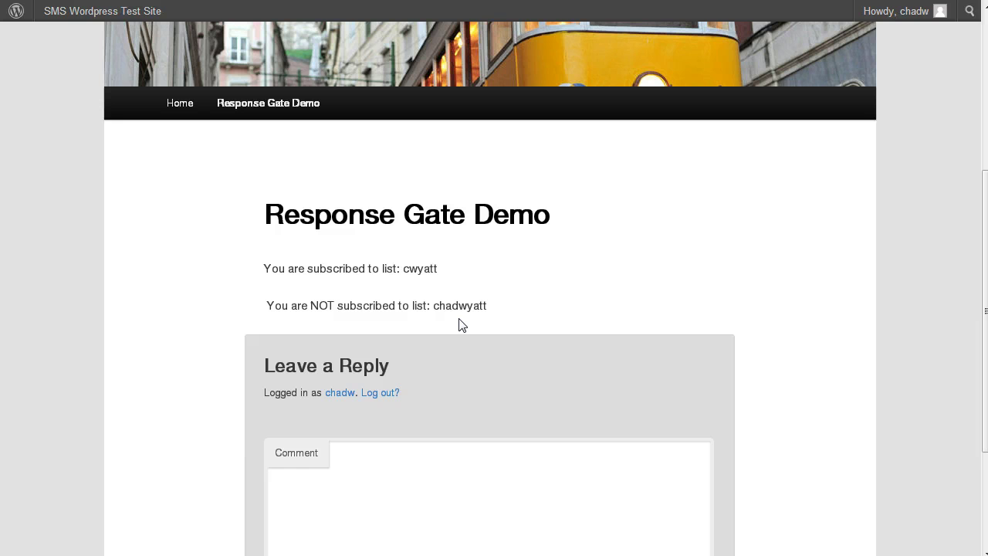
double_click(427, 268)
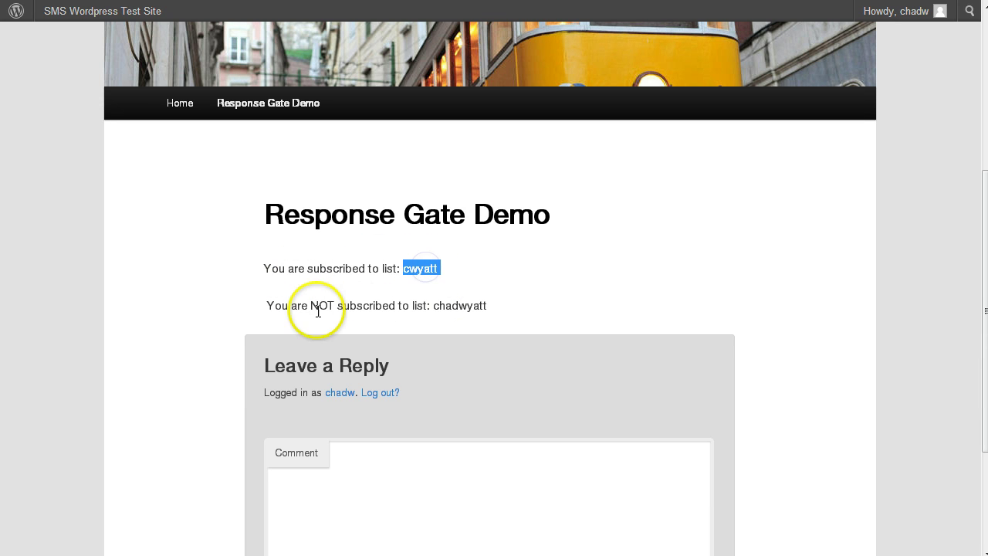
drag(266, 306, 409, 305)
click(444, 306)
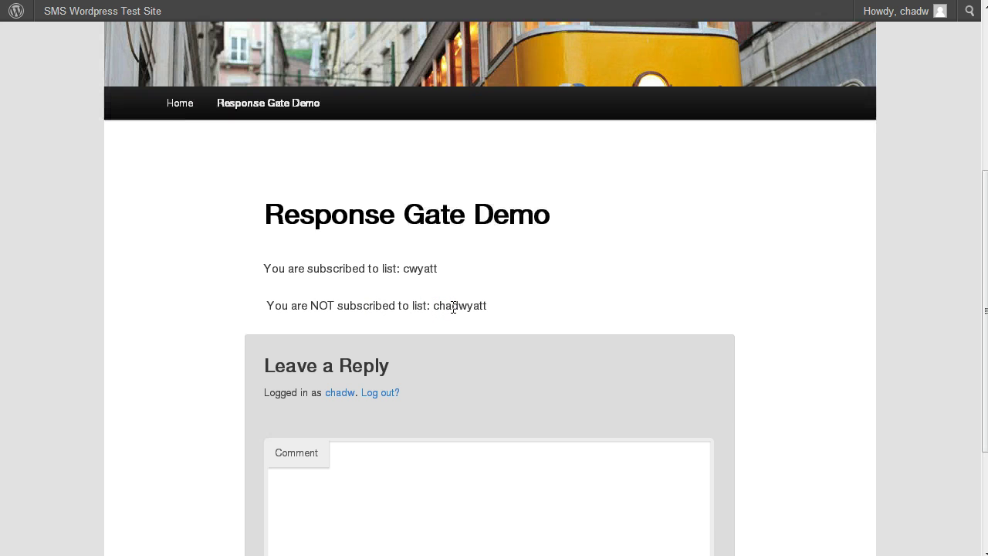
click(326, 36)
key(alt+Tab)
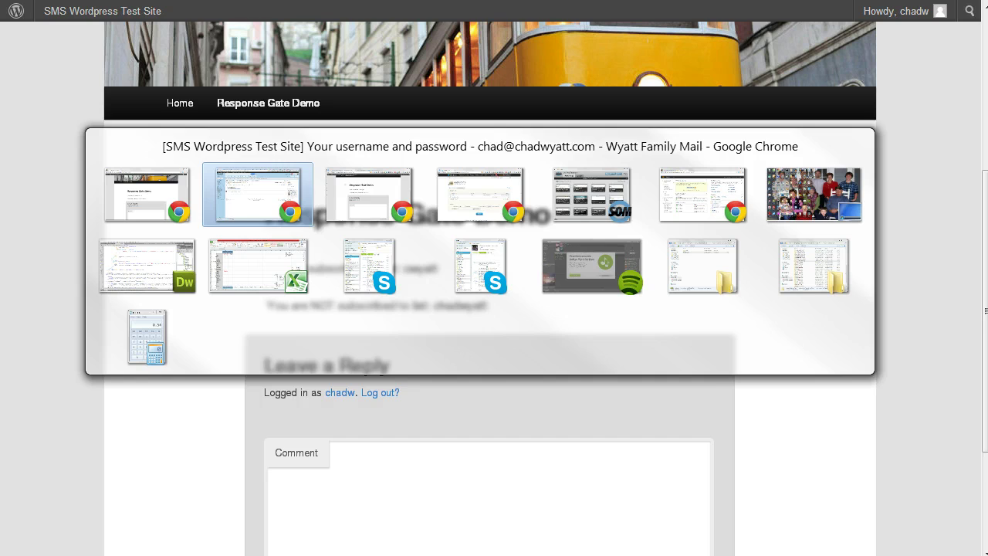
key(alt+Tab)
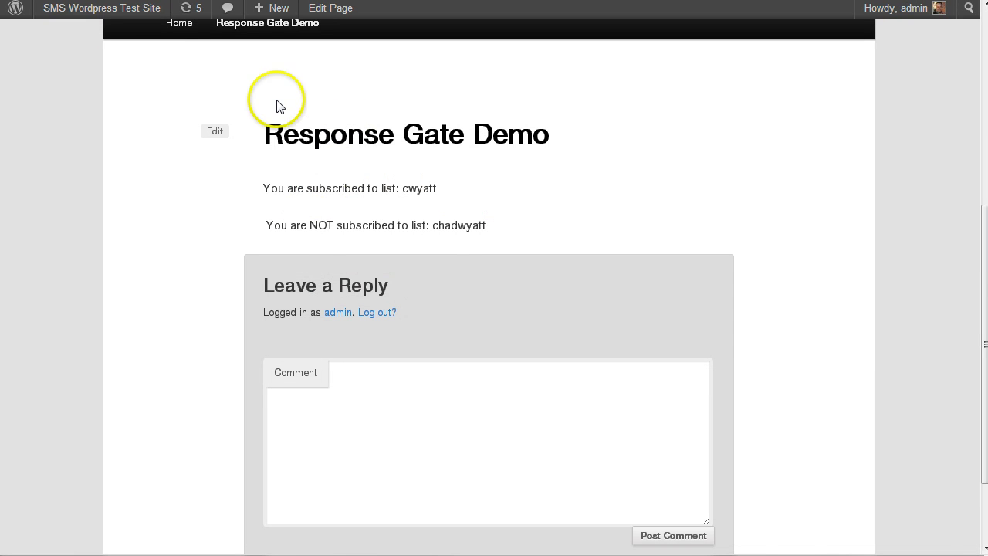
- In the page editor, highlight the opening grverified tag and its first shortcode paragraph
key(alt+Tab)
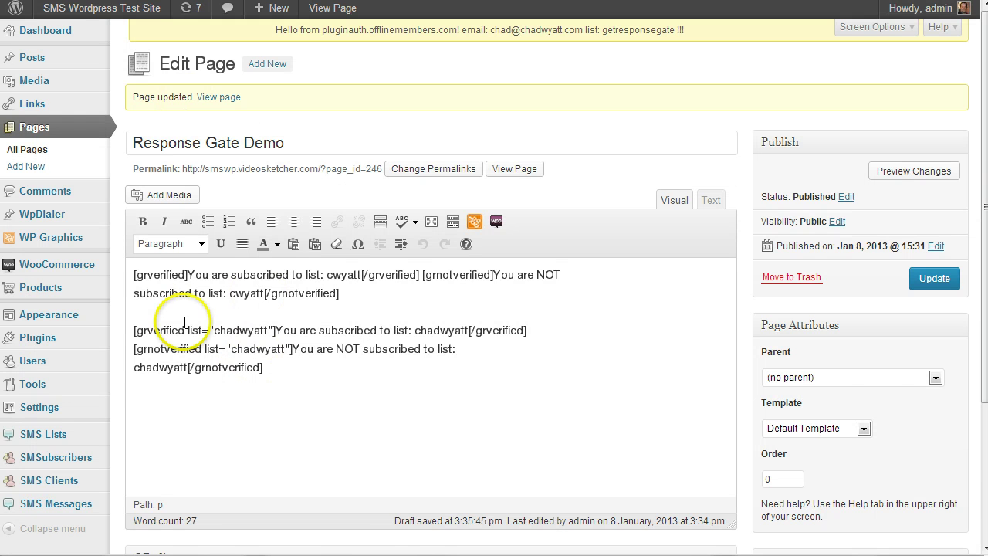
click(134, 275)
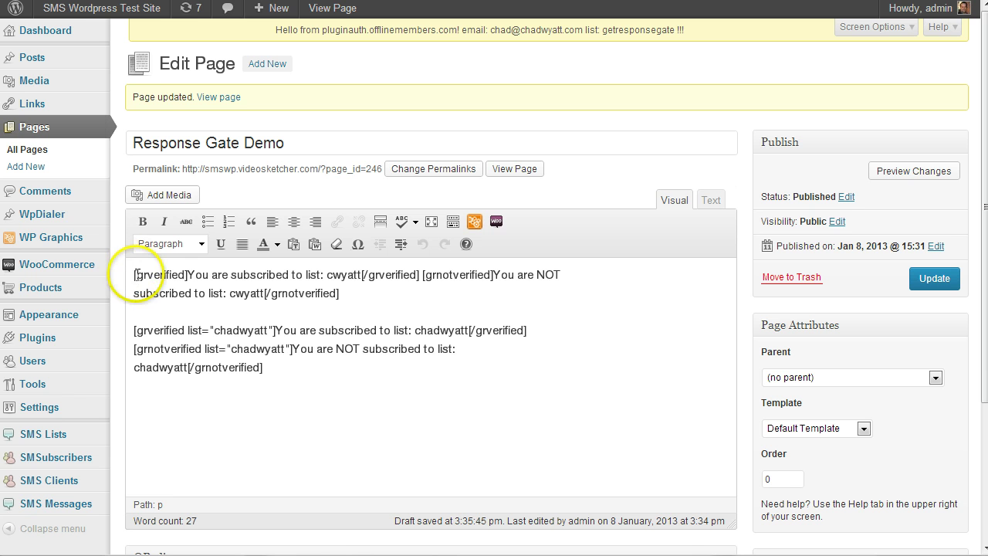
drag(134, 275, 147, 276)
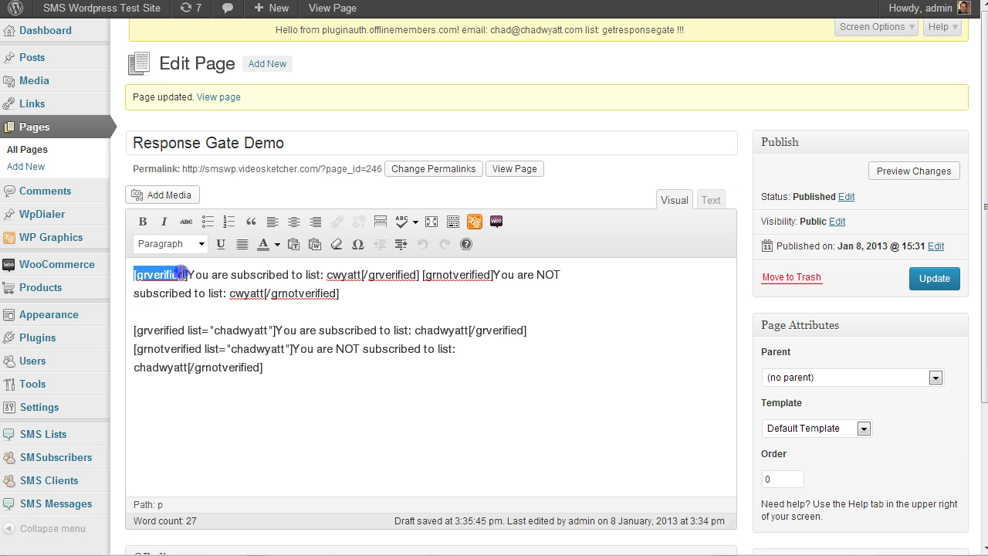
click(189, 275)
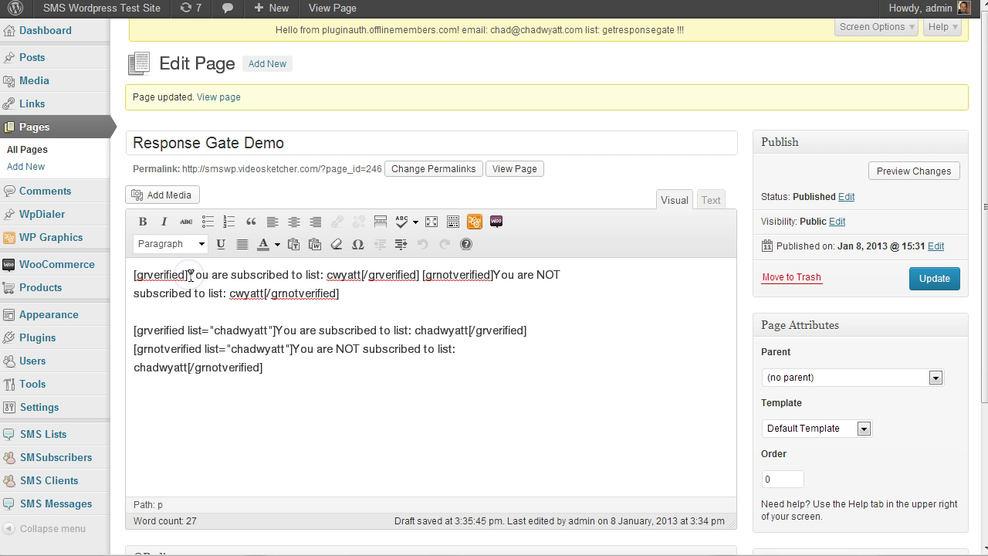
triple_click(347, 275)
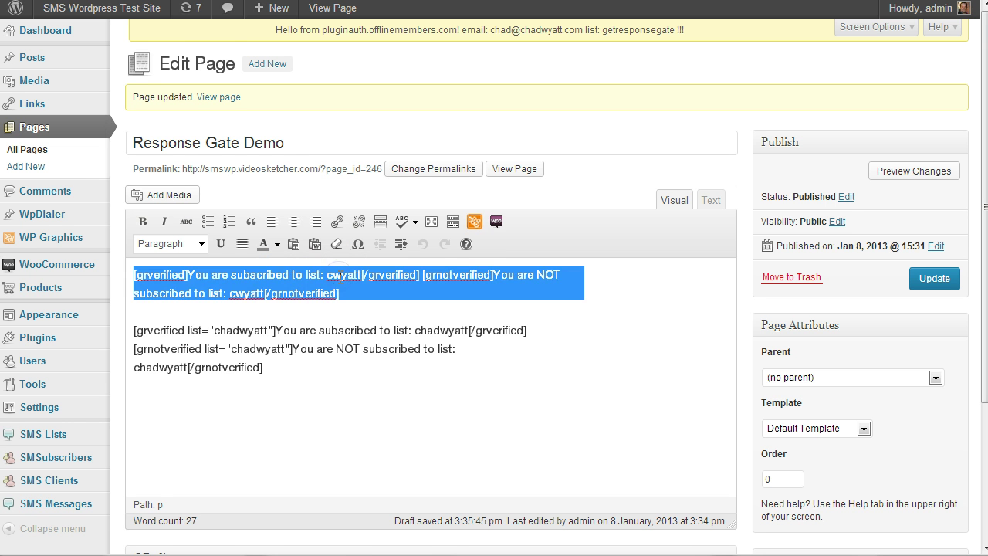
click(340, 276)
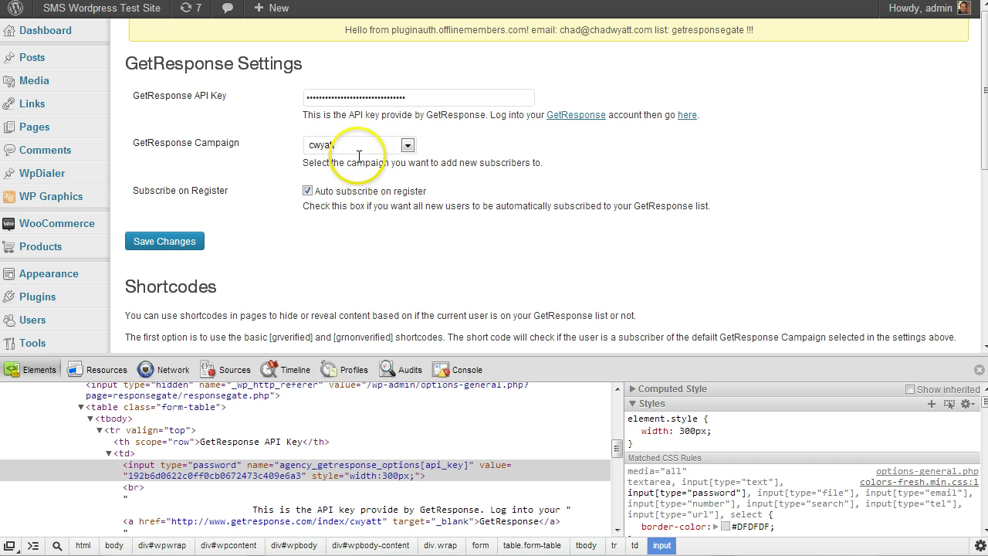
- Keep cwyatt as the GetResponse campaign and review the [grverified] list-attribute help example
click(407, 147)
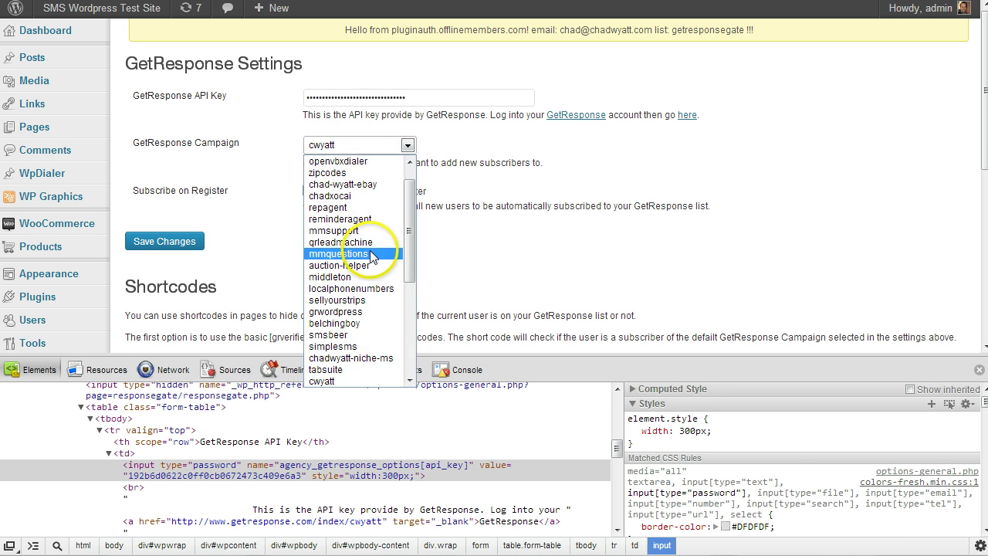
click(341, 382)
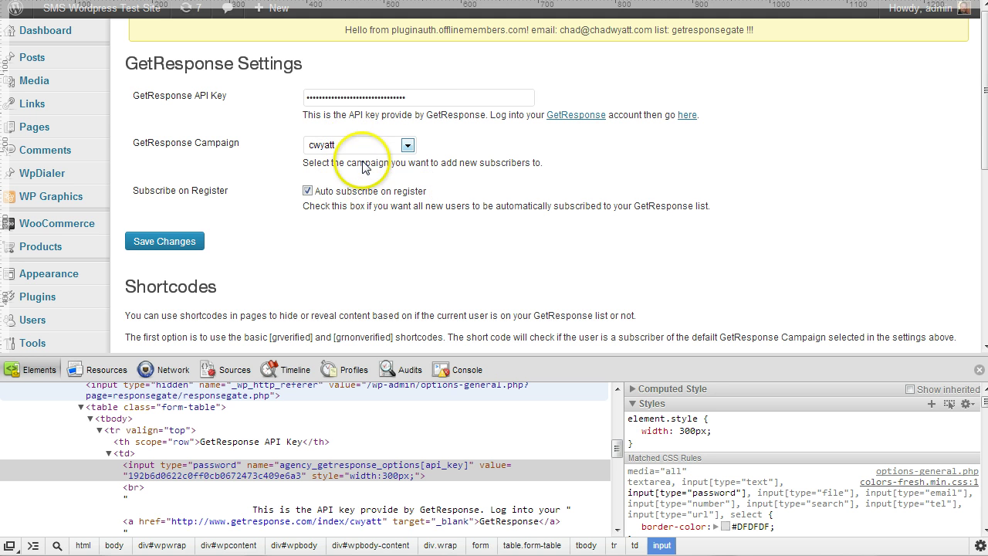
scroll(368, 249, down, 3)
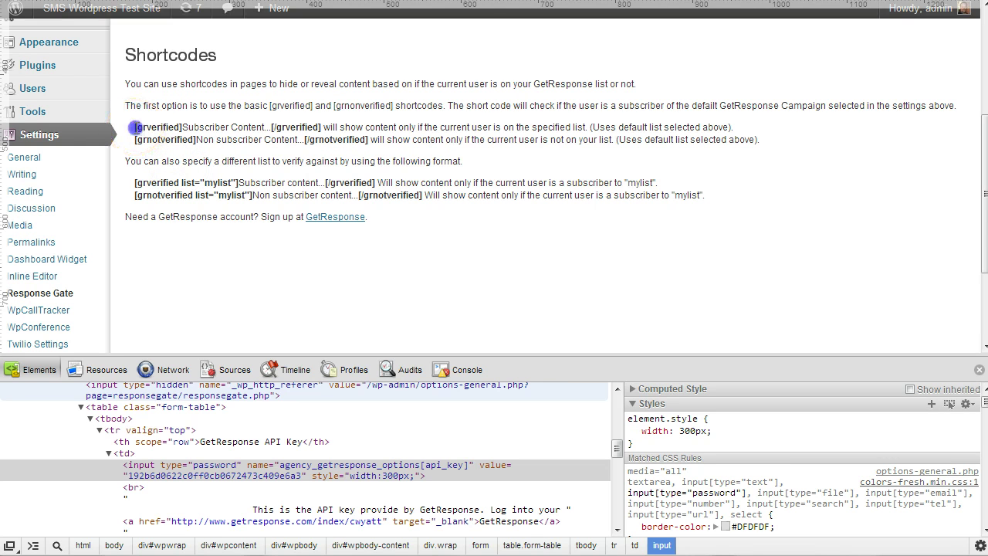
drag(172, 133, 188, 129)
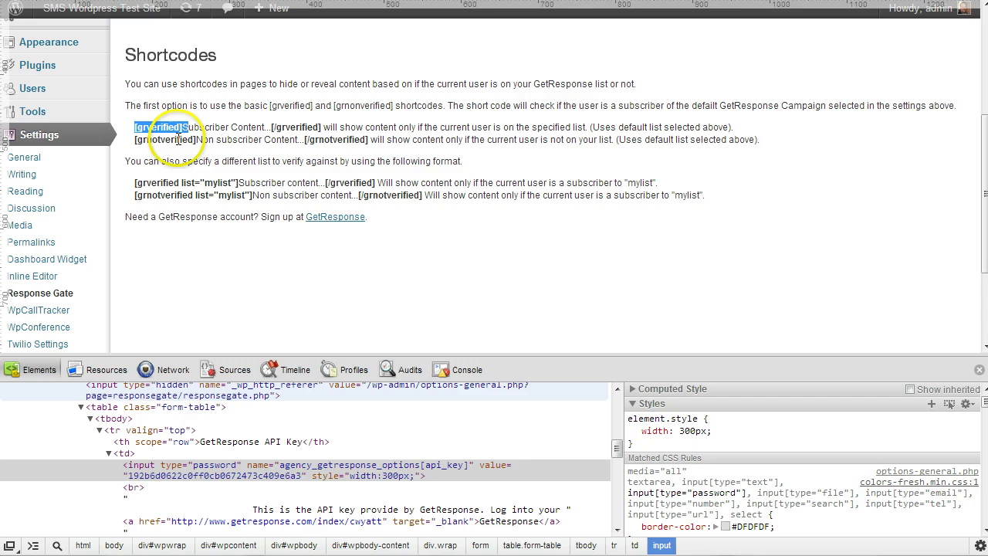
click(194, 140)
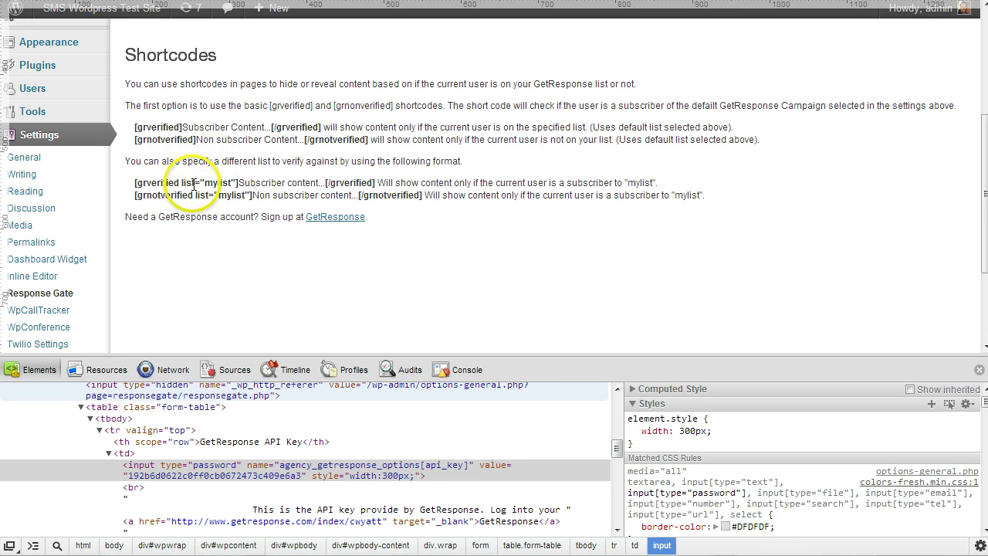
click(179, 183)
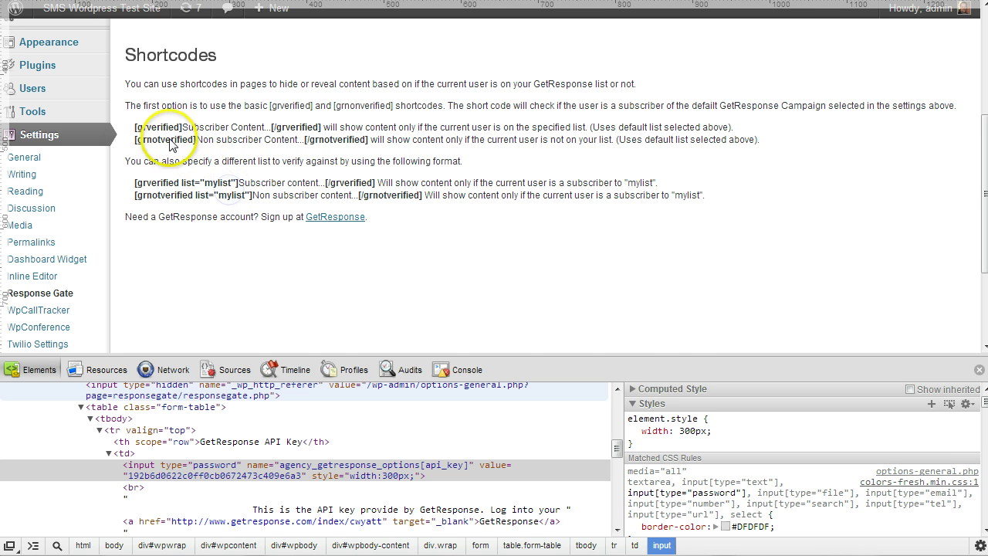
scroll(206, 160, up, 3)
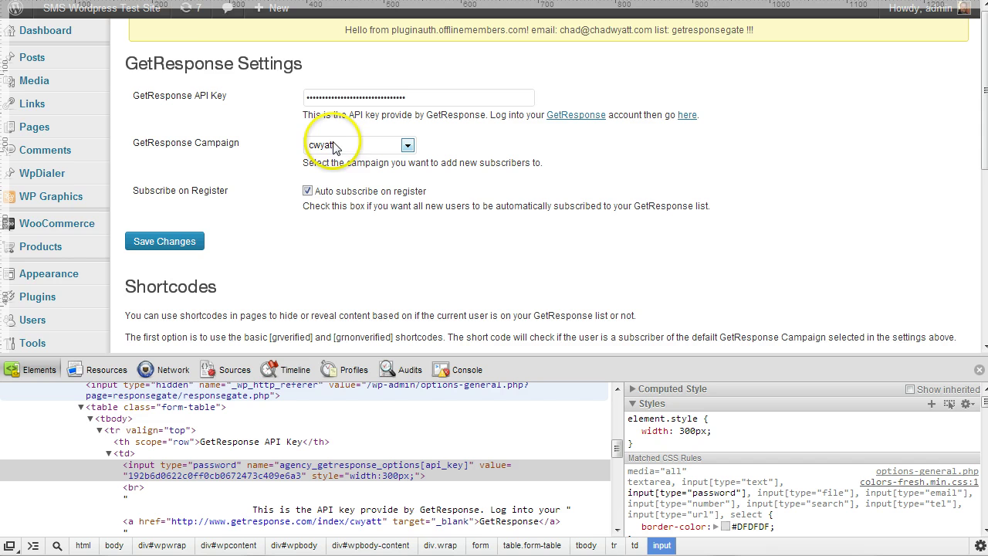
scroll(313, 214, down, 4)
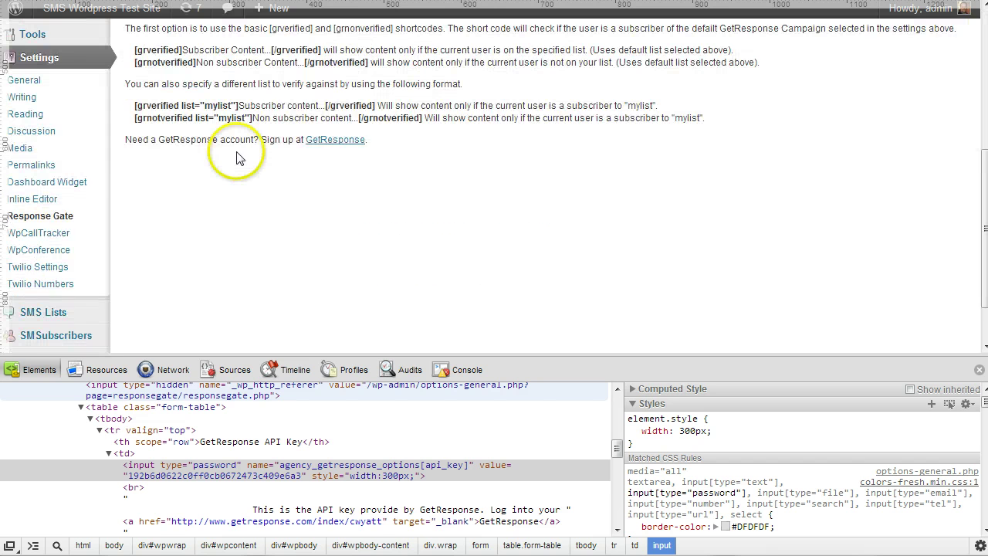
scroll(232, 166, up, 2)
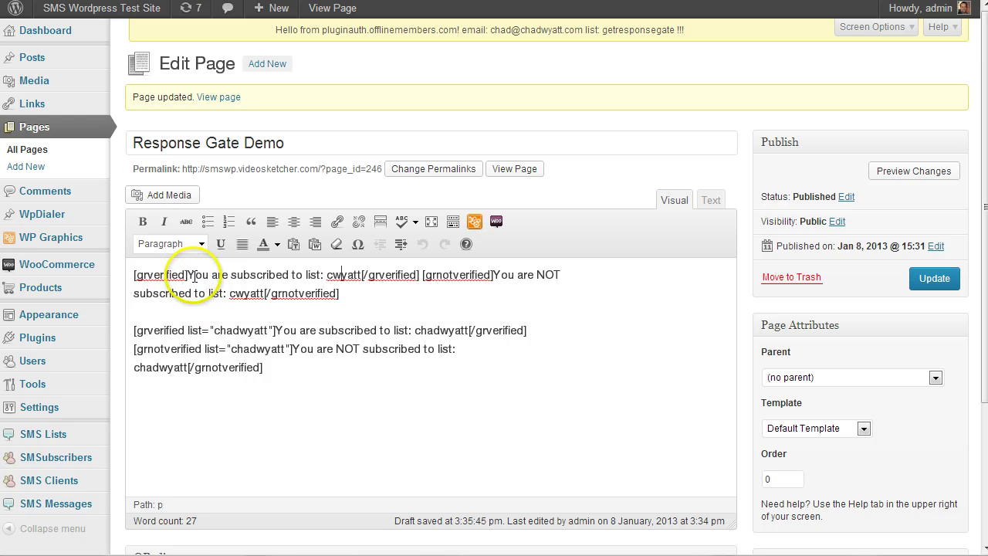
- Highlight the subscriber-only message and the grnotverified block in the Visual editor
drag(188, 275, 257, 275)
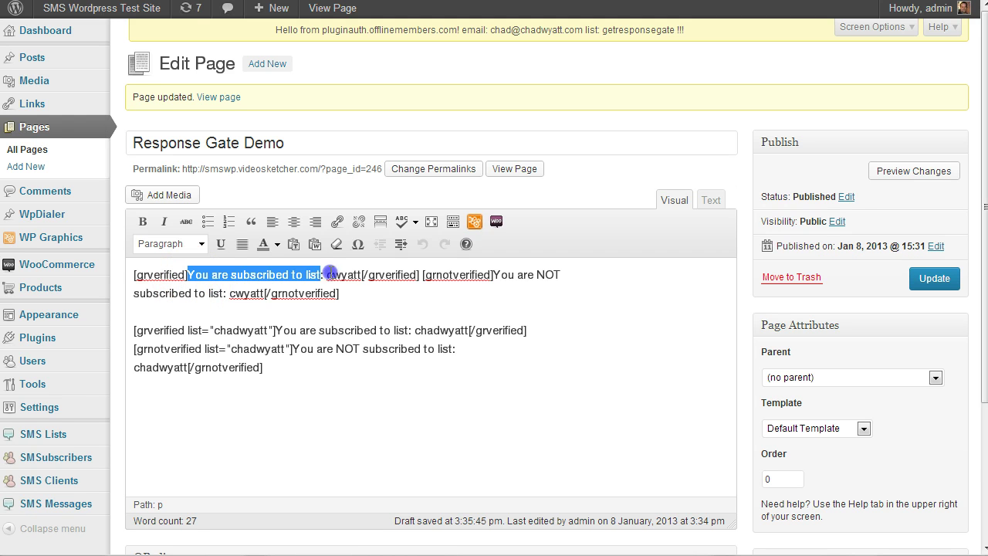
drag(361, 273, 363, 274)
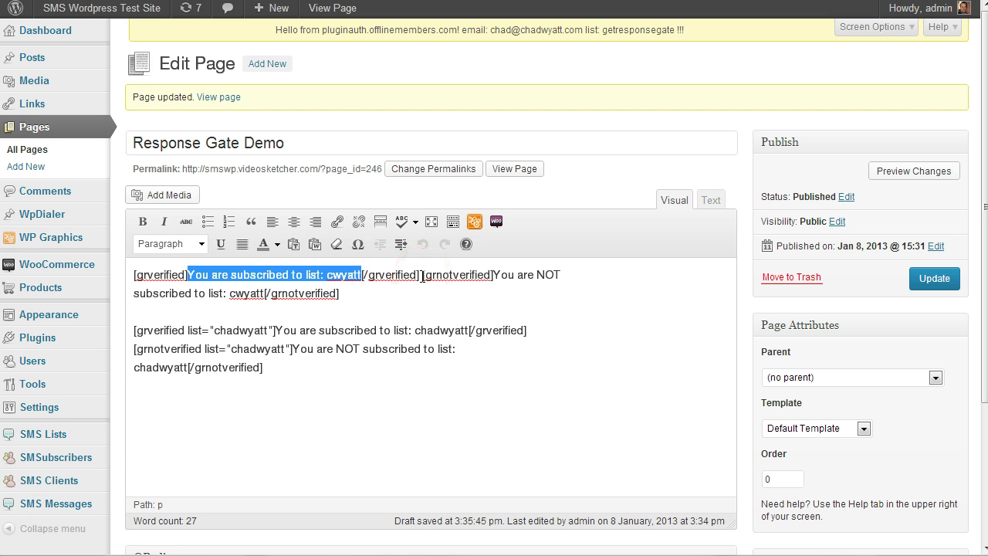
click(421, 276)
key(shift+Down)
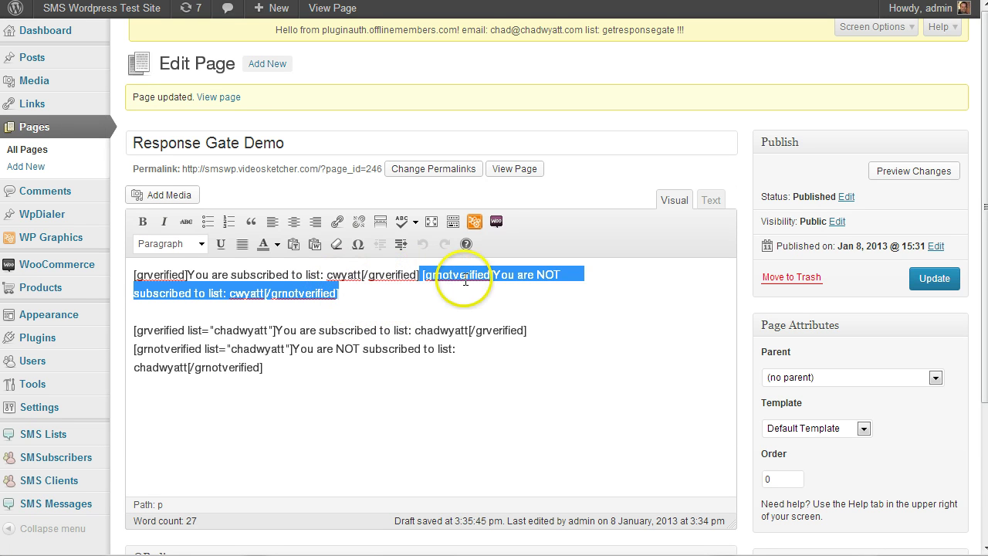
click(515, 275)
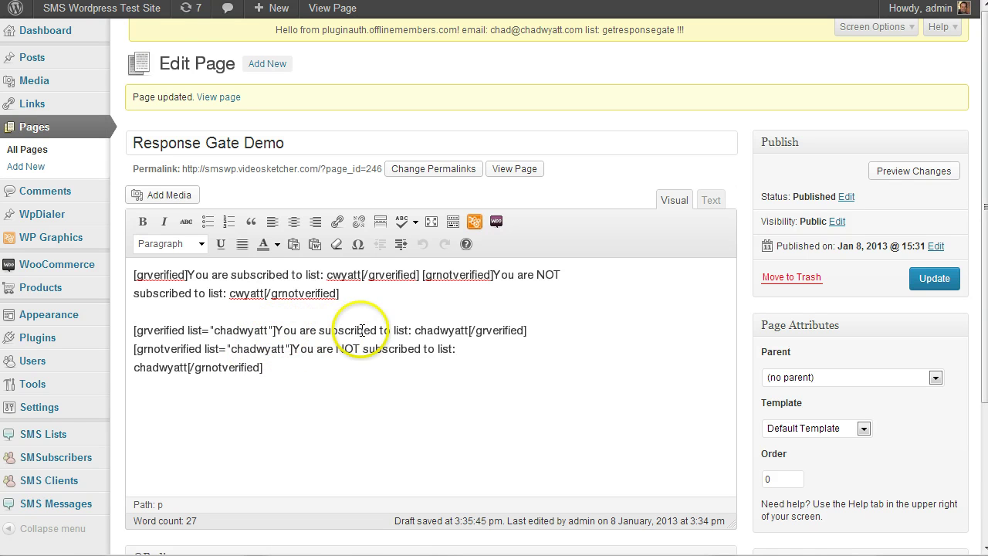
- Highlight the chadwyatt list shortcode and its NOT subscribed message, then view the published page
drag(277, 330, 470, 330)
click(360, 369)
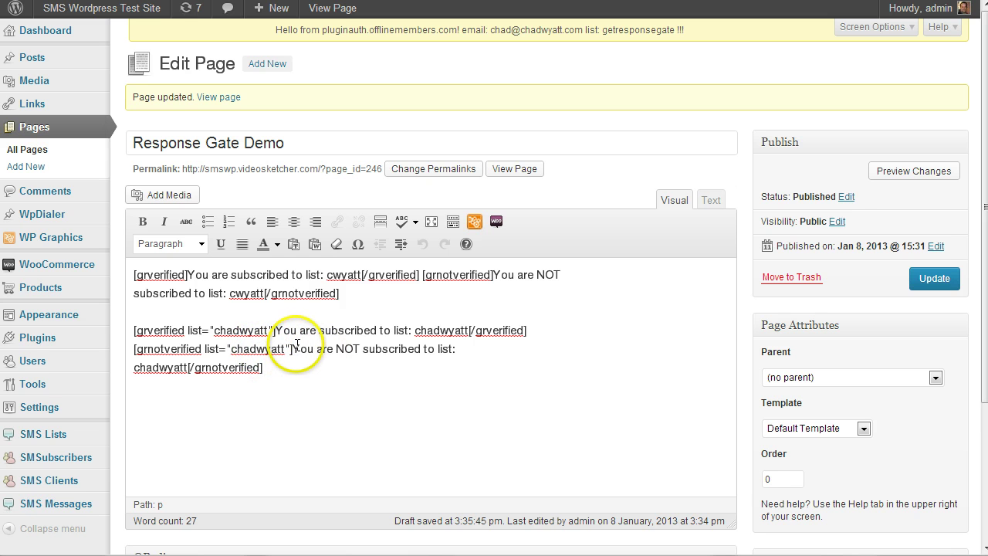
drag(293, 349, 419, 348)
click(386, 410)
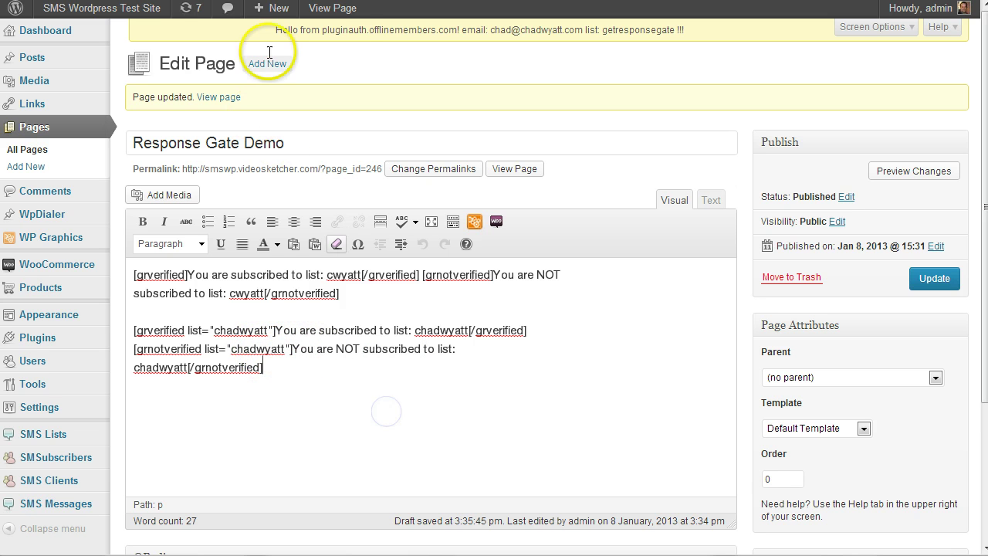
click(332, 8)
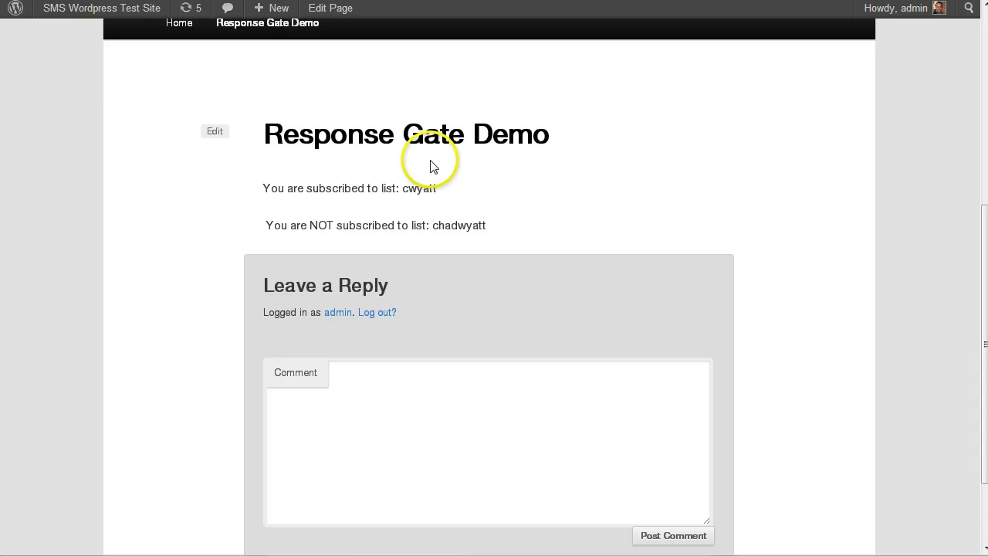
scroll(434, 188, down, 2)
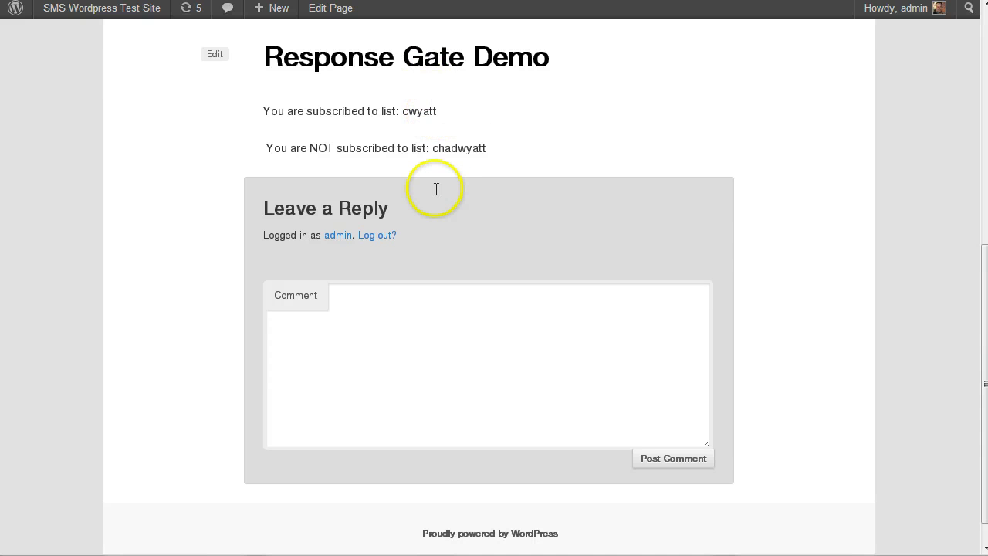
scroll(455, 163, up, 2)
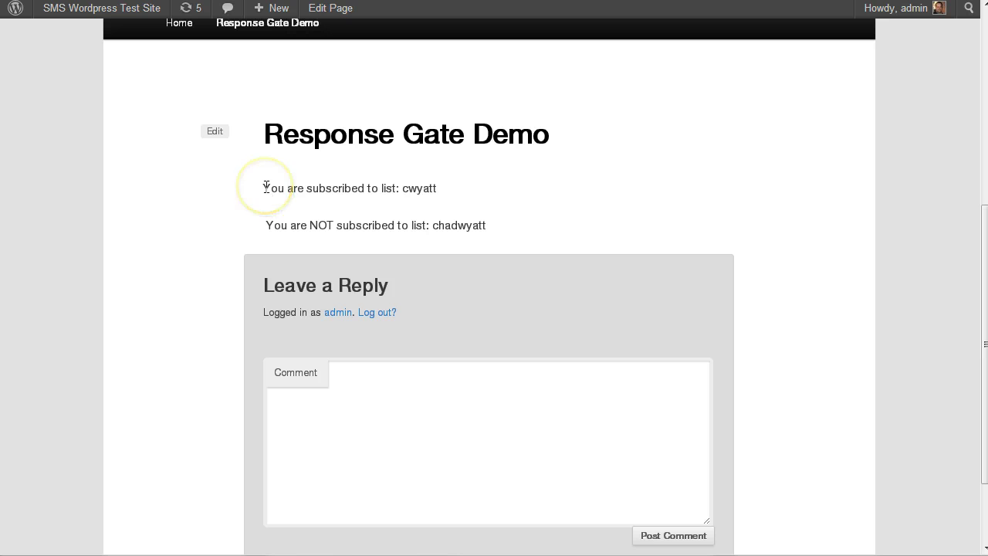
scroll(320, 188, up, 2)
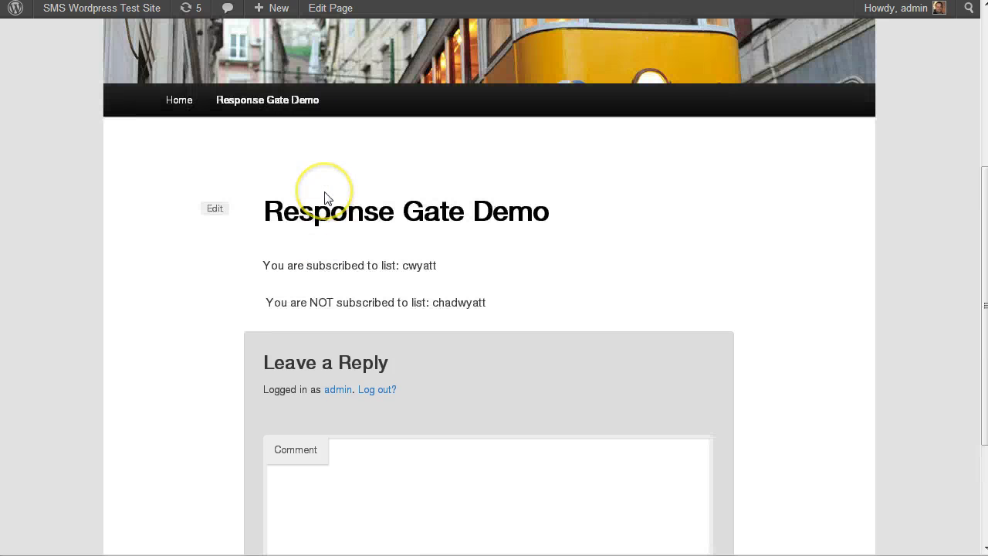
scroll(325, 194, down, 2)
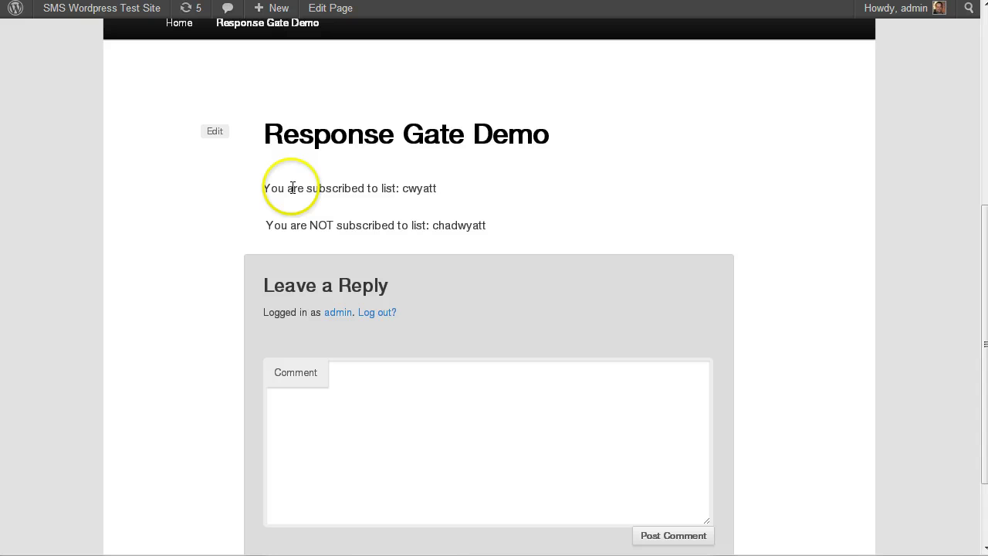